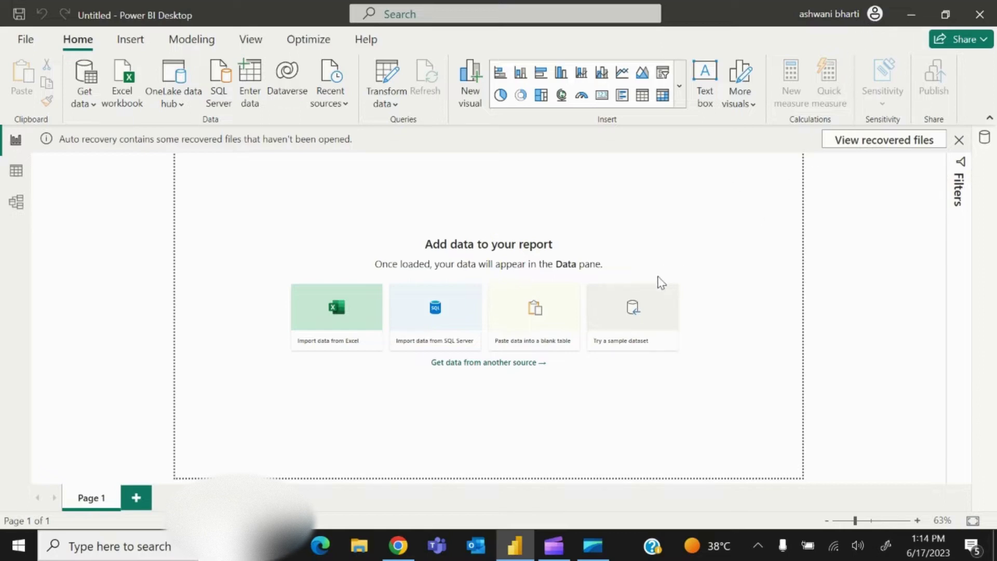
- Load the financials table from the Financial Sample dataset into the model
{"action": "left_click", "coordinate": [640, 315]}
{"action": "left_click", "coordinate": [597, 381]}
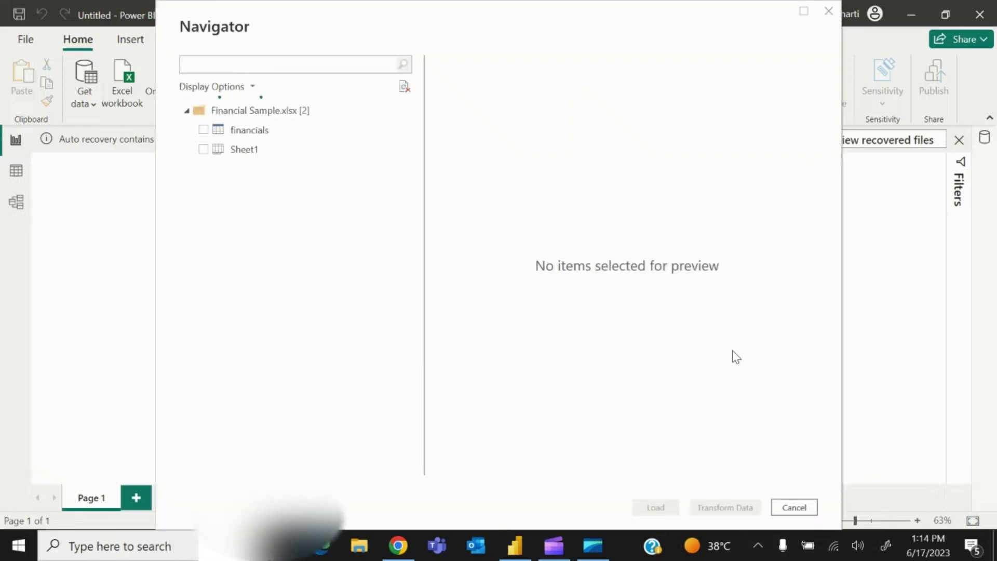
{"action": "left_click", "coordinate": [204, 131]}
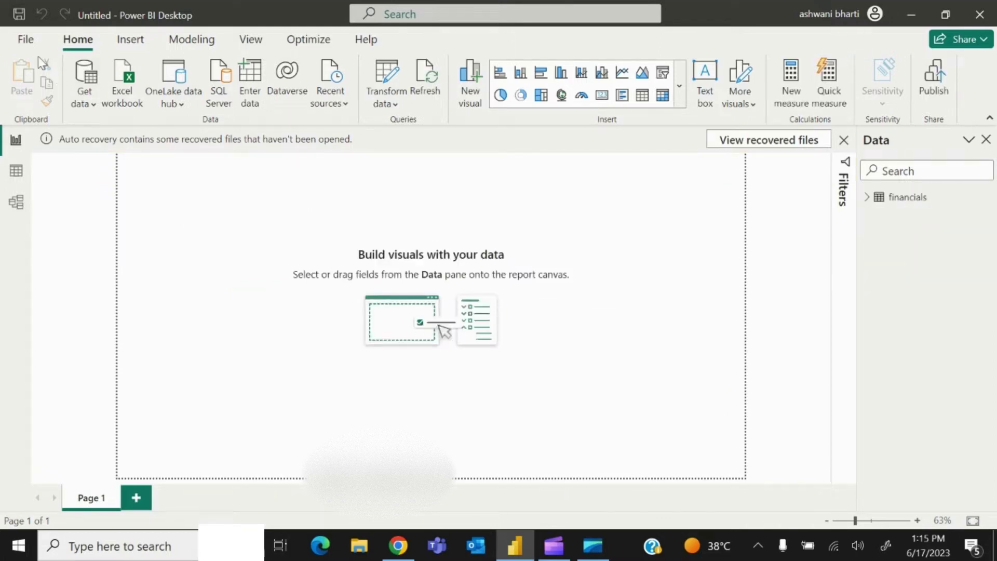
{"action": "left_click", "coordinate": [28, 40]}
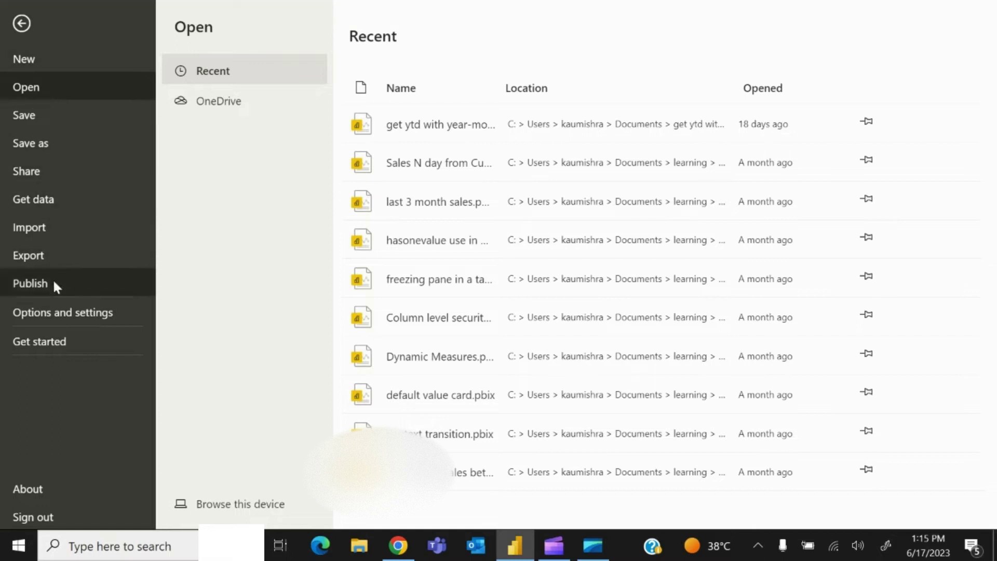
{"action": "left_click", "coordinate": [60, 311]}
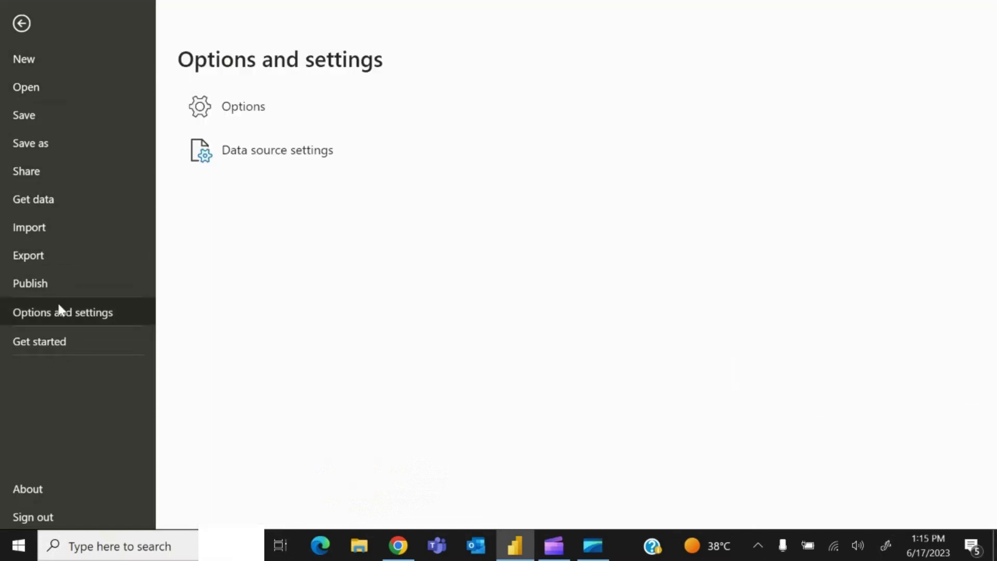
{"action": "left_click", "coordinate": [252, 105]}
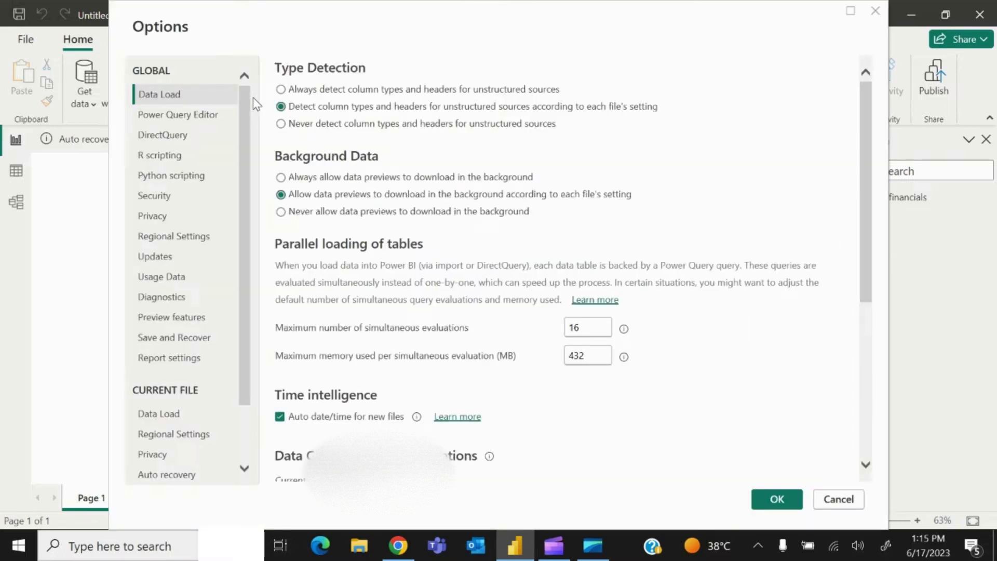
{"action": "left_click", "coordinate": [203, 320]}
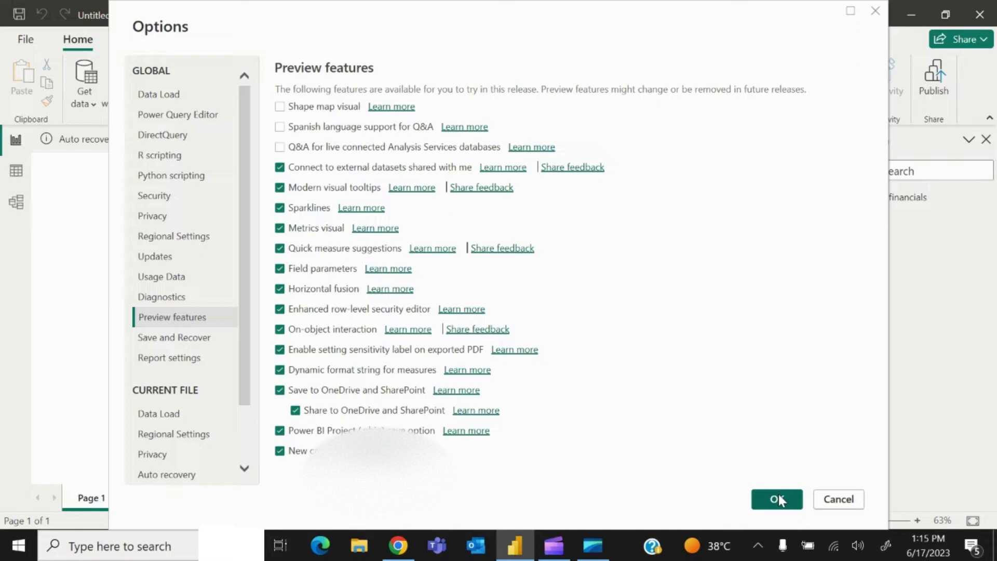
{"action": "left_click", "coordinate": [835, 503]}
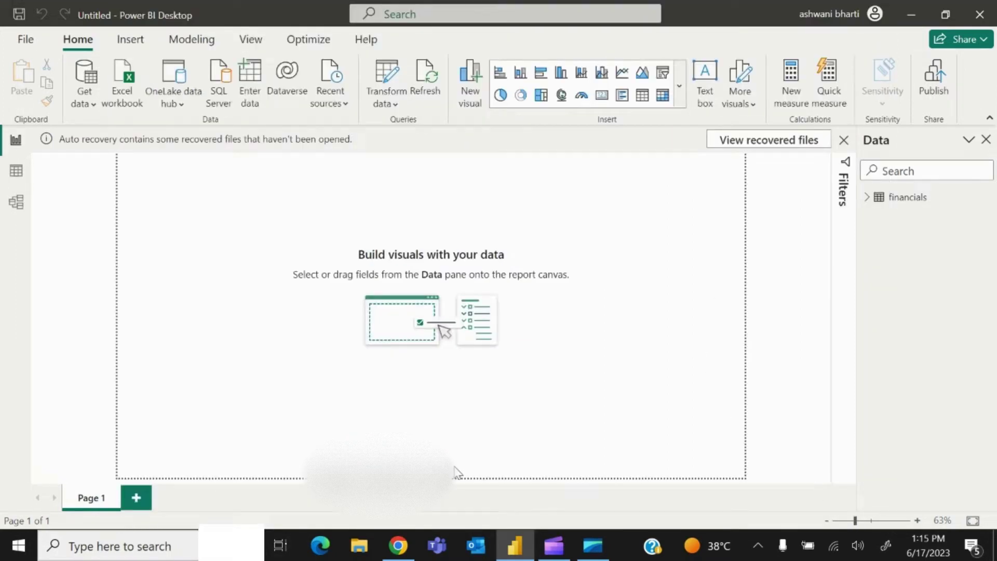
- Switch to Chrome and open Tenant settings in the Power BI Service Admin portal
{"action": "left_click", "coordinate": [408, 542]}
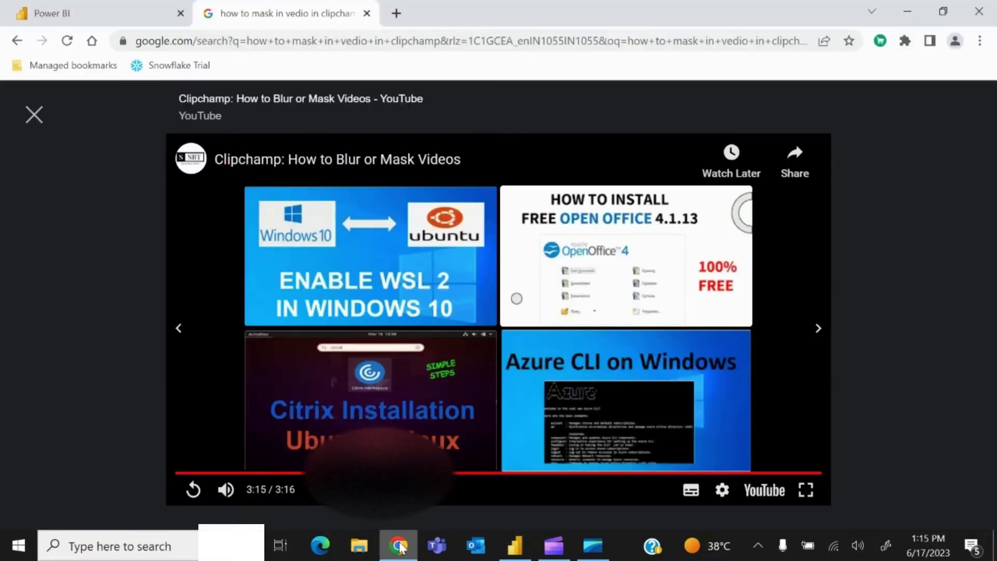
{"action": "left_click", "coordinate": [142, 6]}
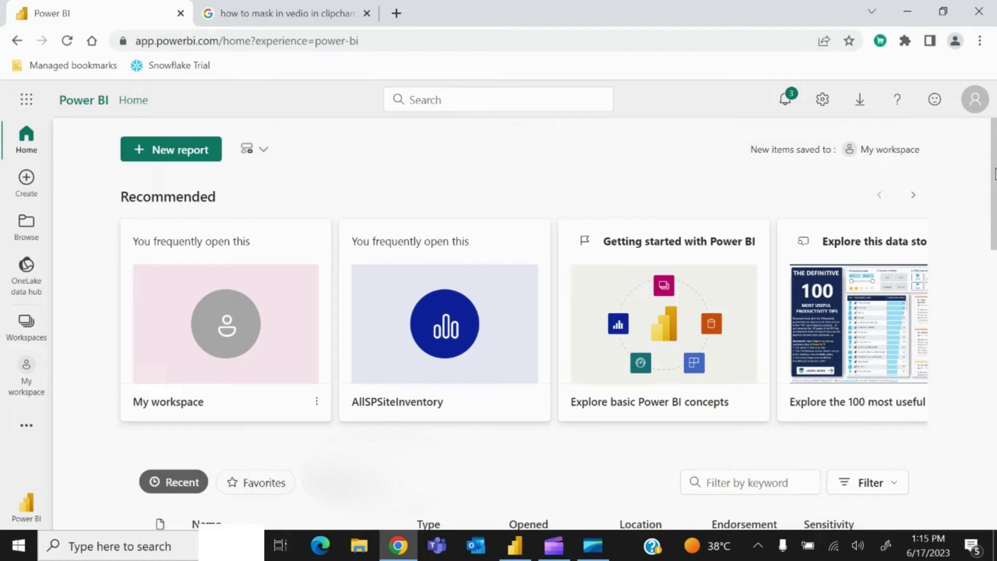
{"action": "scroll", "coordinate": [858, 201], "scroll_direction": "down", "scroll_amount": 15}
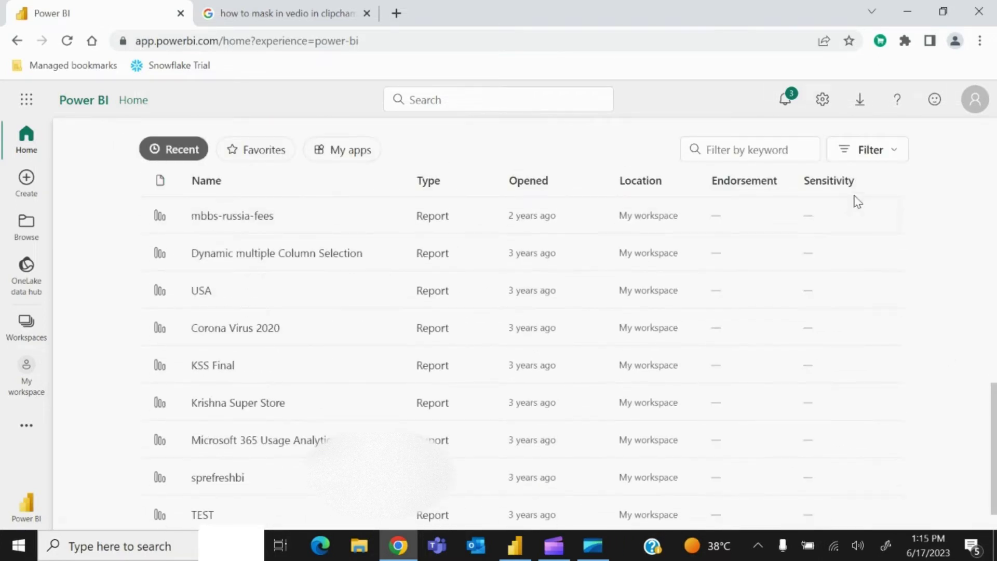
{"action": "left_click", "coordinate": [822, 99]}
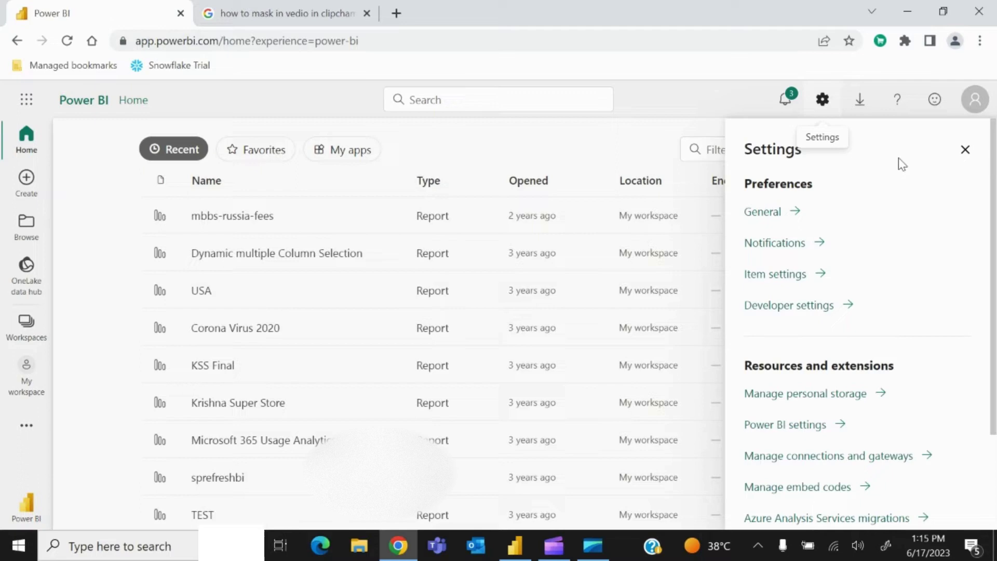
{"action": "scroll", "coordinate": [993, 232], "scroll_direction": "down", "scroll_amount": 3}
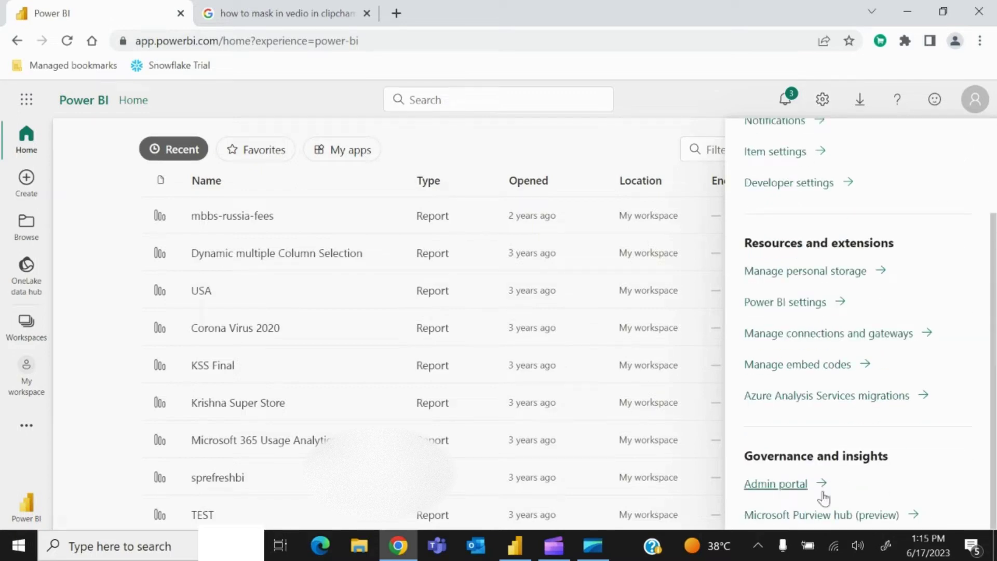
{"action": "left_click", "coordinate": [791, 487]}
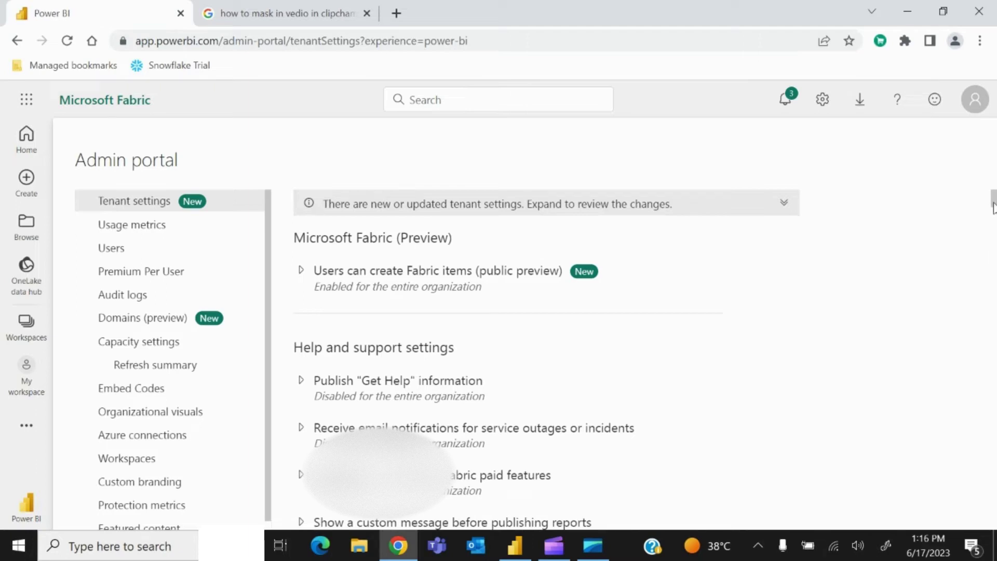
- Confirm Quick measure suggestions are enabled for the entire organization, then return to Power BI Desktop
{"action": "left_click_drag", "start_coordinate": [993, 205], "coordinate": [994, 506]}
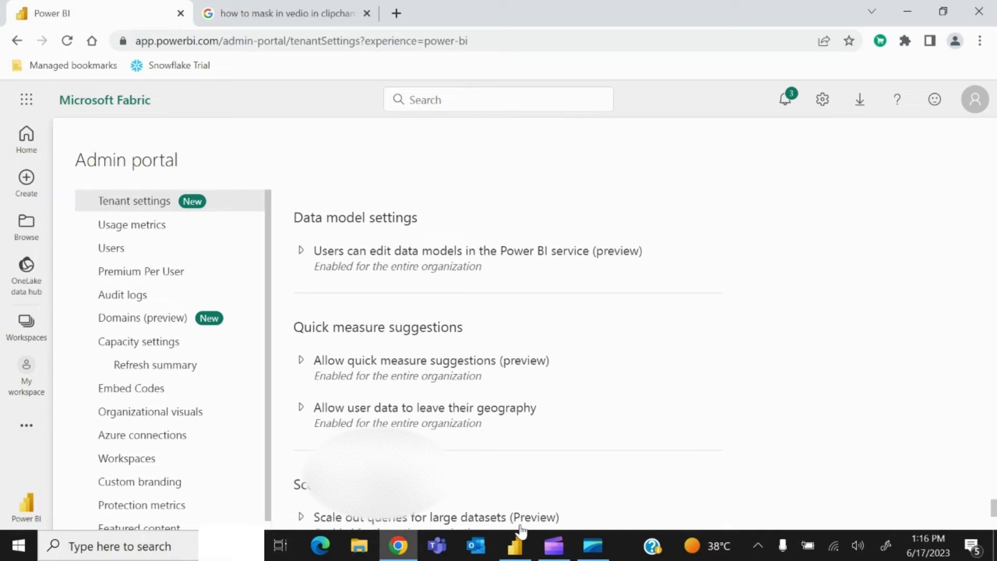
{"action": "left_click", "coordinate": [520, 543]}
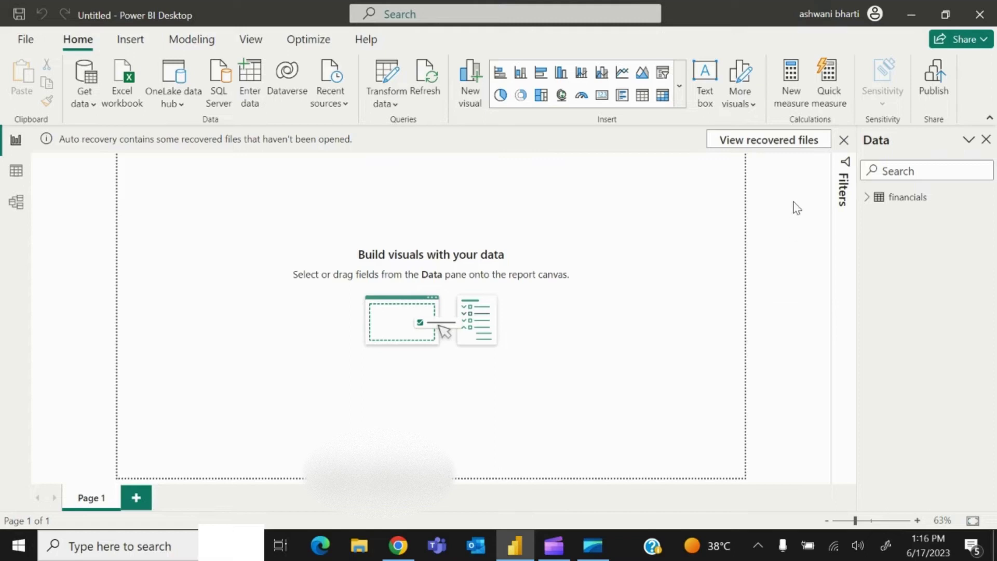
- Open the Quick measure pane on its Suggestions with Copilot tab
{"action": "left_click", "coordinate": [836, 91]}
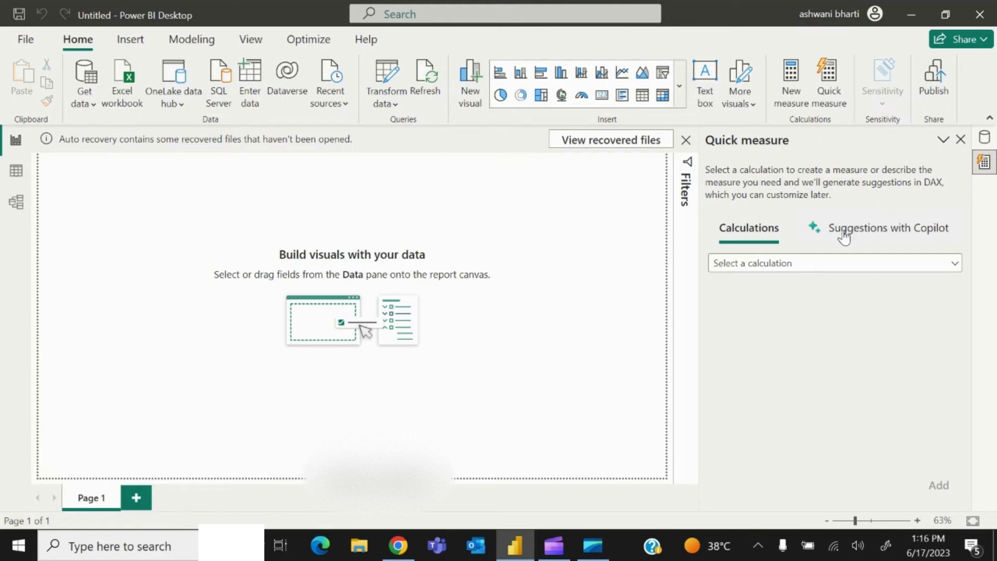
{"action": "left_click", "coordinate": [844, 236]}
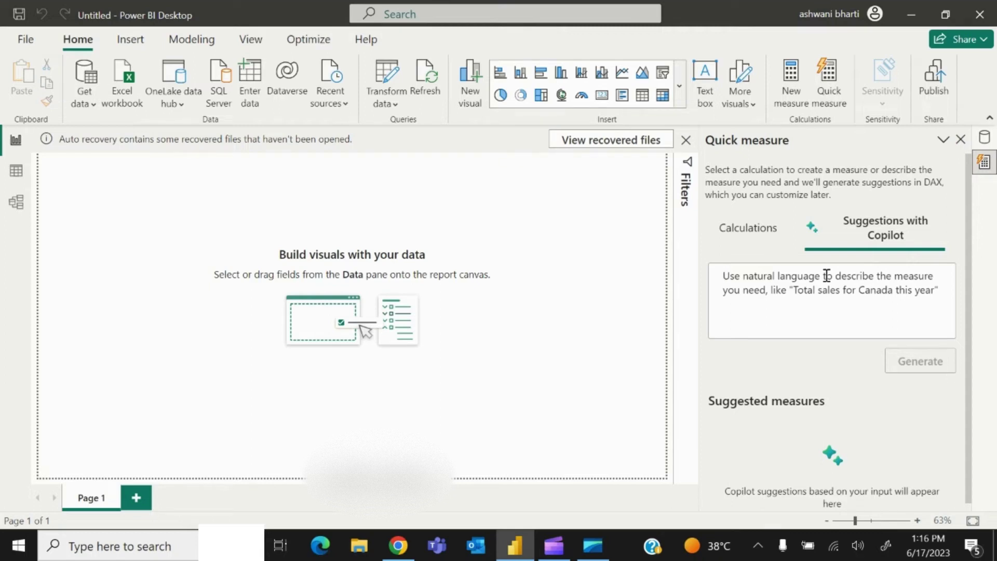
- Ask Copilot for 'total sales where country is Canada' and generate the suggested measure
{"action": "type", "text": "total"}
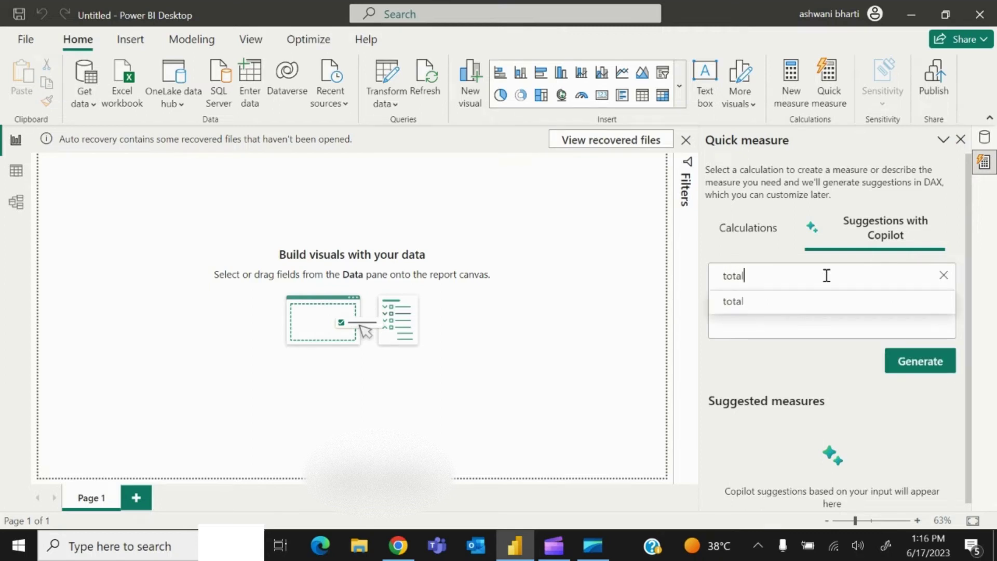
{"action": "type", "text": " sales"}
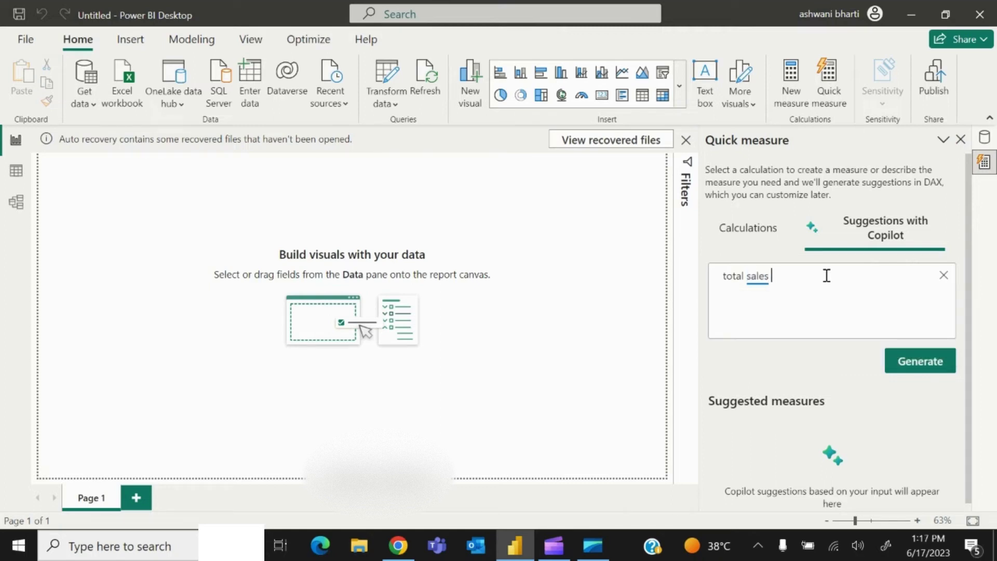
{"action": "type", "text": " where country is cand"}
{"action": "key", "text": "BackSpace"}
{"action": "key", "text": "BackSpace"}
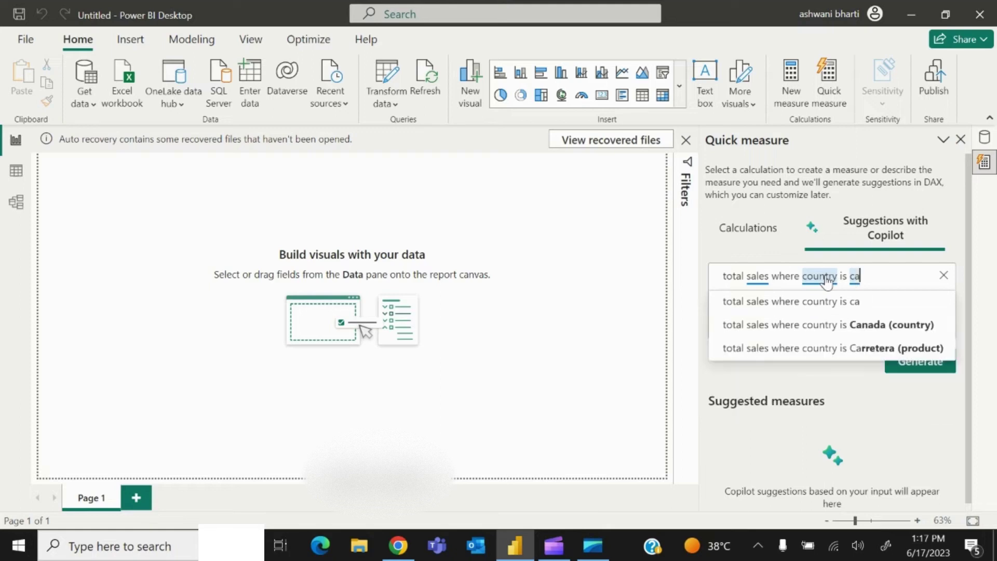
{"action": "left_click", "coordinate": [829, 329]}
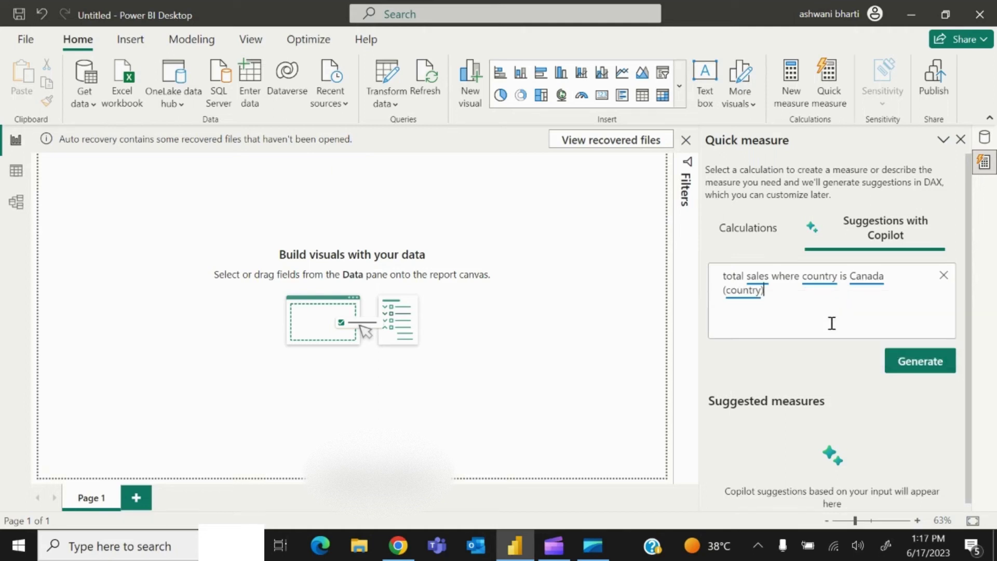
{"action": "left_click", "coordinate": [907, 363]}
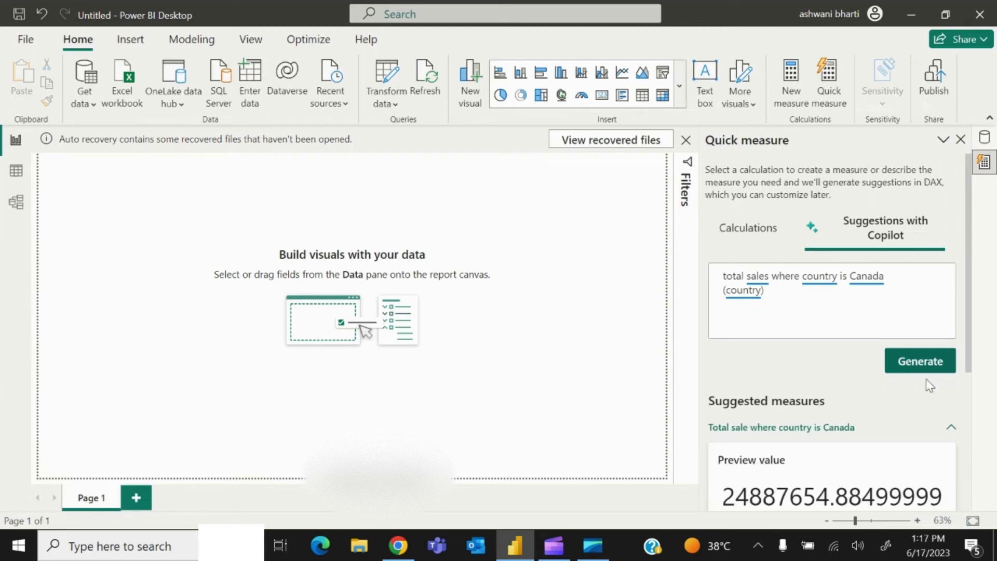
{"action": "left_click_drag", "start_coordinate": [972, 372], "coordinate": [975, 426]}
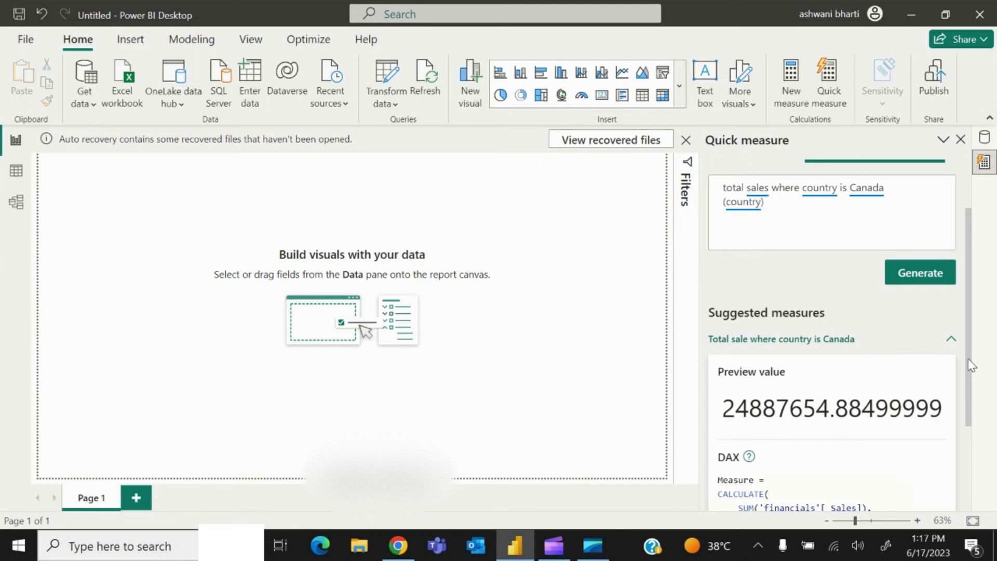
{"action": "left_click_drag", "start_coordinate": [968, 359], "coordinate": [970, 419]}
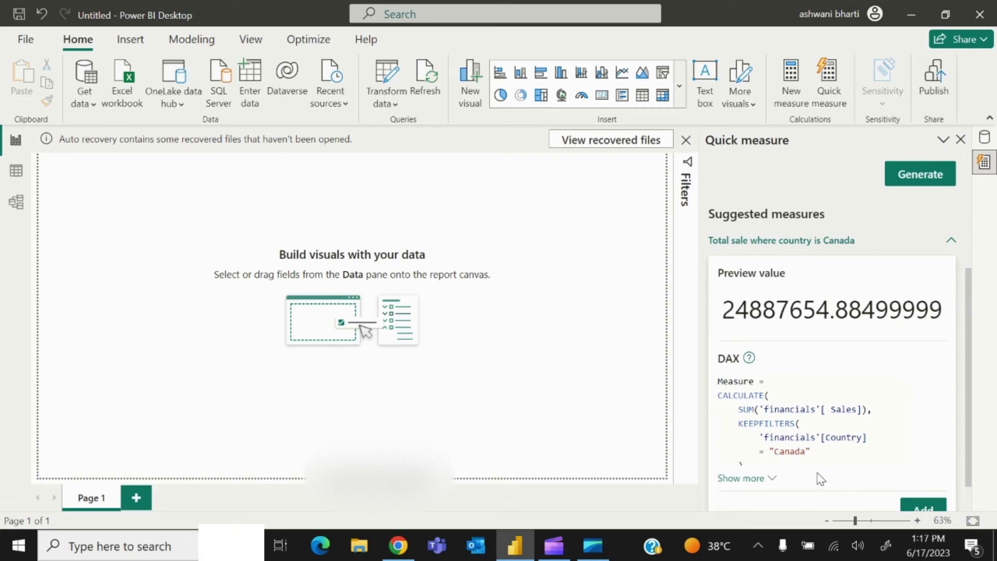
- Add the suggested measure, rename it 'Canada Sales' in the formula bar, and commit it
{"action": "left_click", "coordinate": [909, 510]}
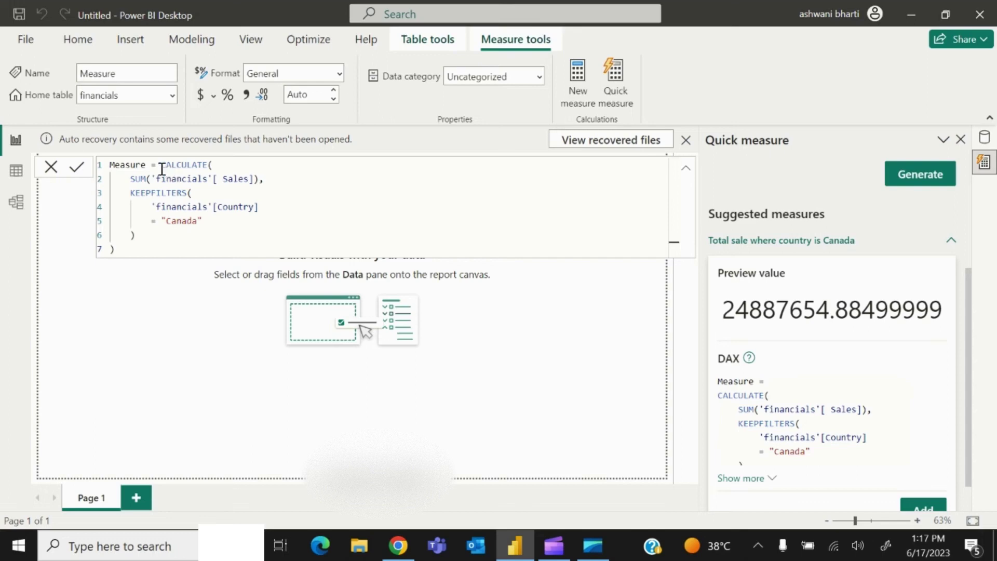
{"action": "left_click", "coordinate": [150, 166]}
{"action": "key", "text": "BackSpace"}
{"action": "key", "text": "BackSpace"}
{"action": "key", "text": "BackSpace"}
{"action": "key", "text": "BackSpace"}
{"action": "key", "text": "BackSpace"}
{"action": "key", "text": "BackSpace"}
{"action": "key", "text": "BackSpace"}
{"action": "key", "text": "BackSpace"}
{"action": "type", "text": "Canada Sales"}
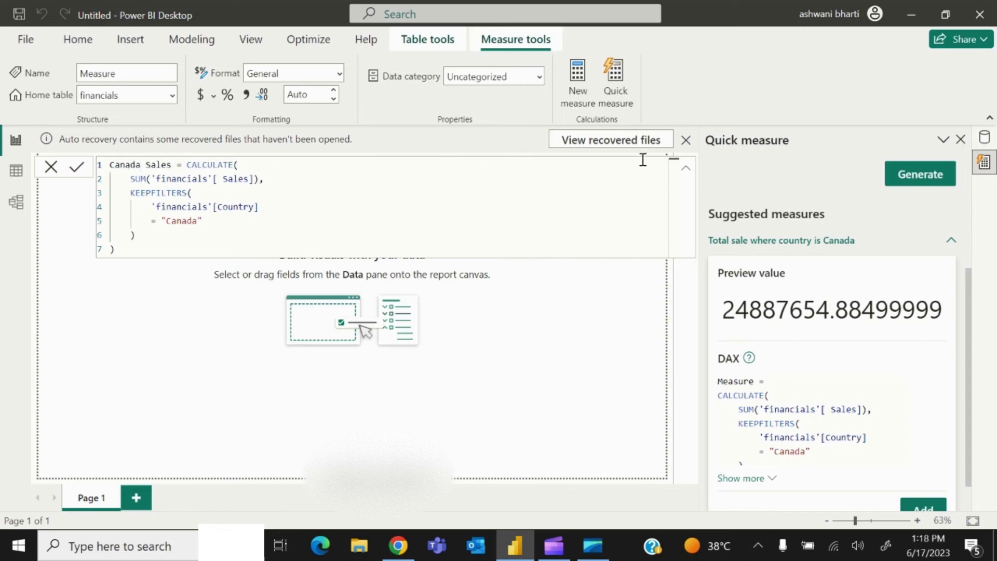
{"action": "left_click", "coordinate": [160, 337]}
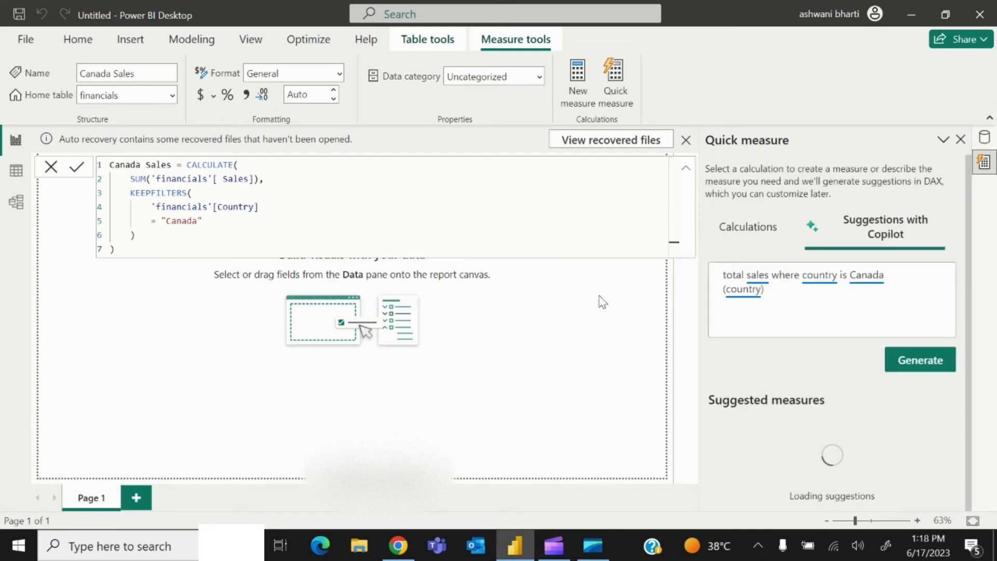
- Show the Data pane listing Canada Sales under the financials table
{"action": "left_click", "coordinate": [987, 138]}
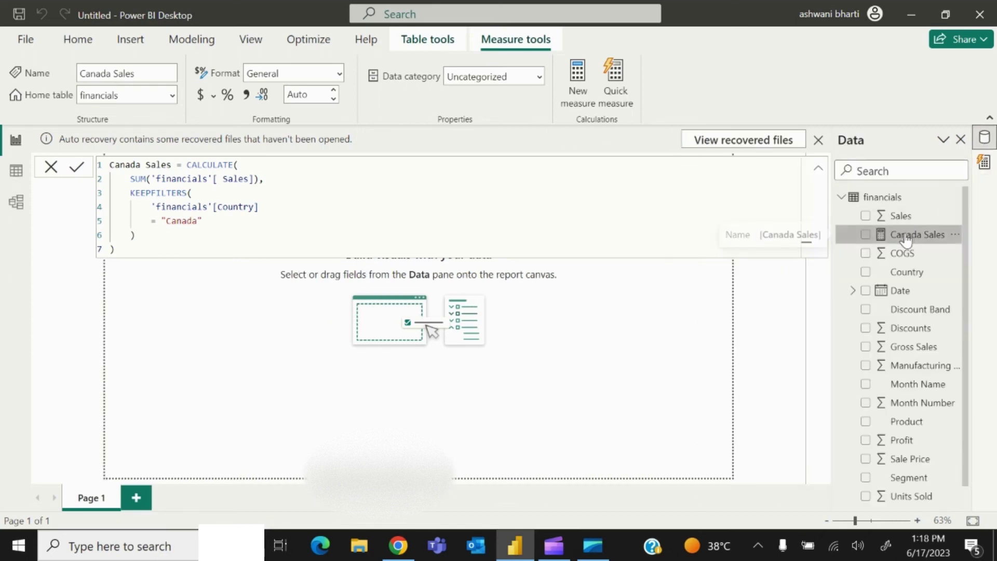